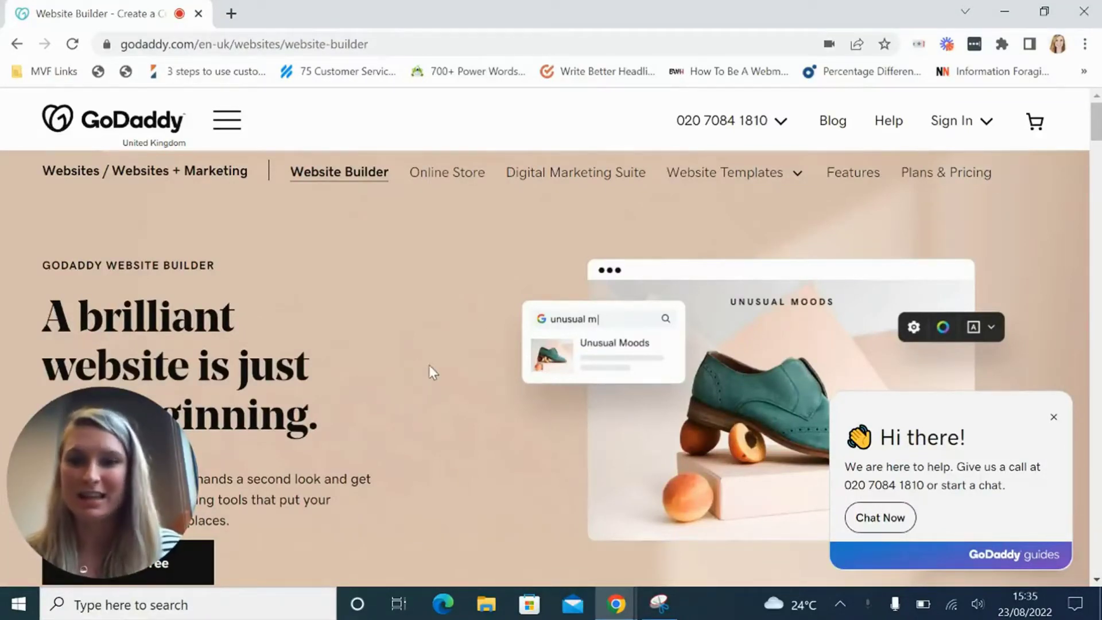
Start building a free website and sign up with your Google account
{"action": "scroll", "coordinate": [570, 408], "scroll_direction": "down", "scroll_amount": 4}
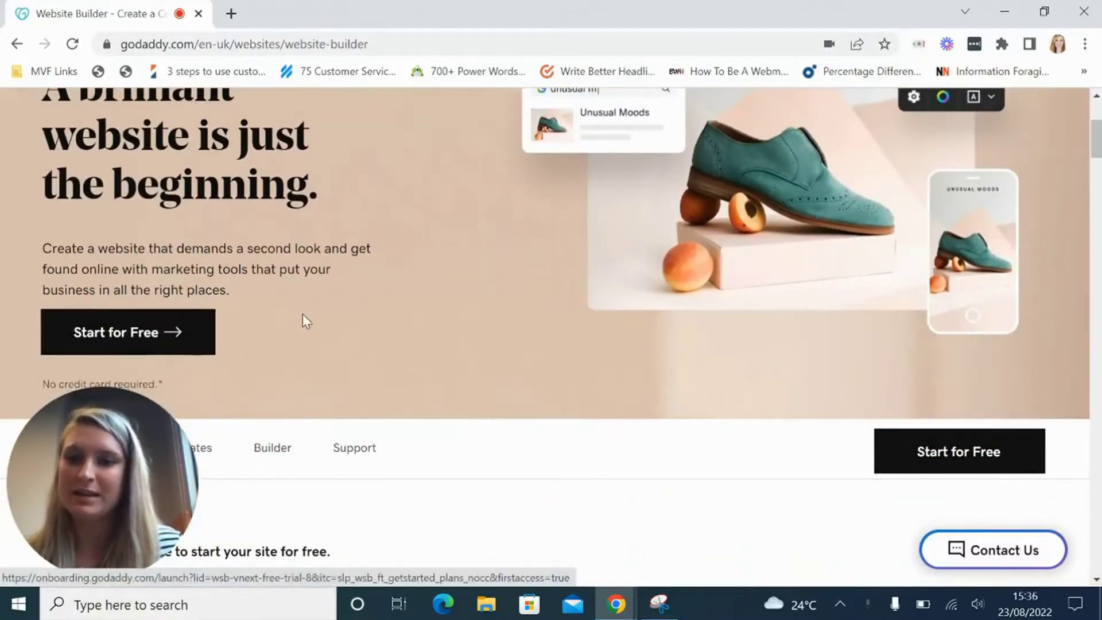
{"action": "scroll", "coordinate": [422, 312], "scroll_direction": "up", "scroll_amount": 4}
{"action": "scroll", "coordinate": [422, 312], "scroll_direction": "down", "scroll_amount": 4}
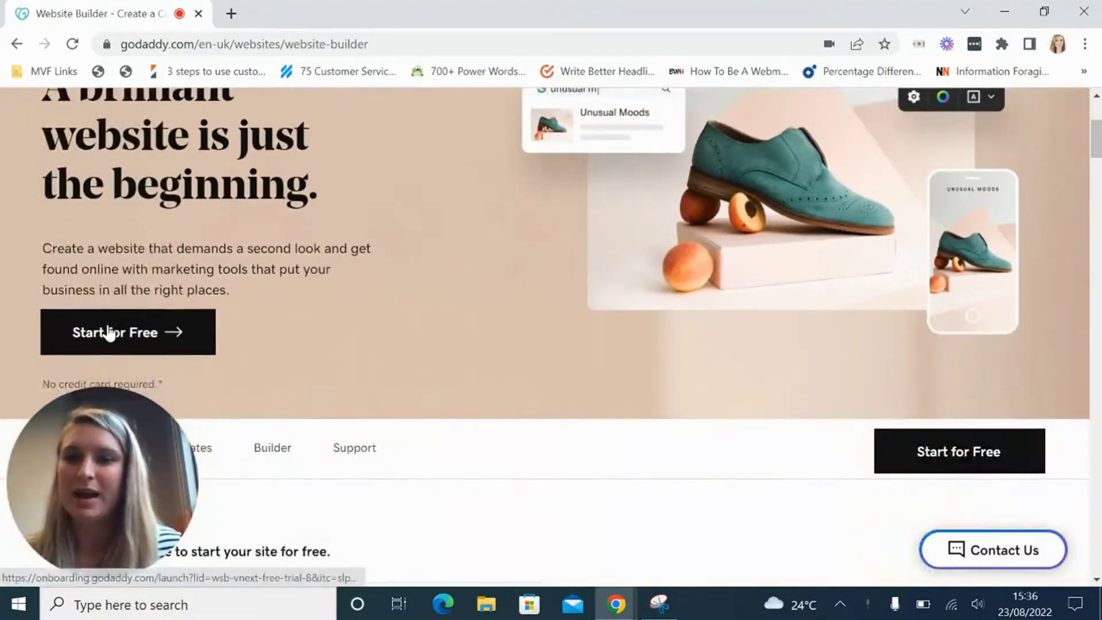
{"action": "left_click", "coordinate": [213, 333]}
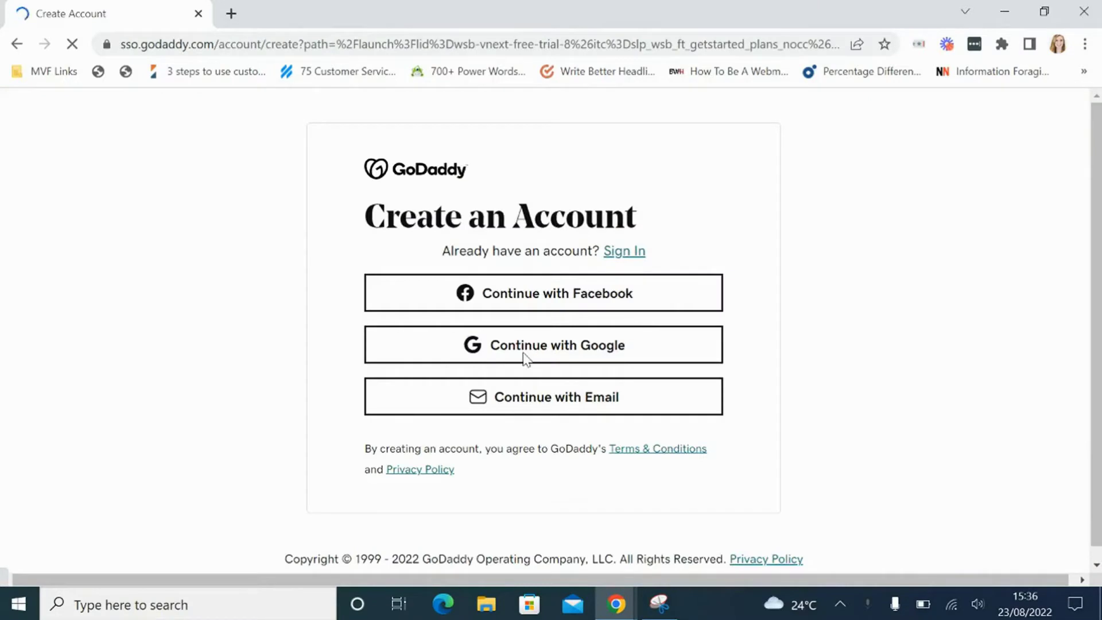
{"action": "left_click", "coordinate": [580, 356]}
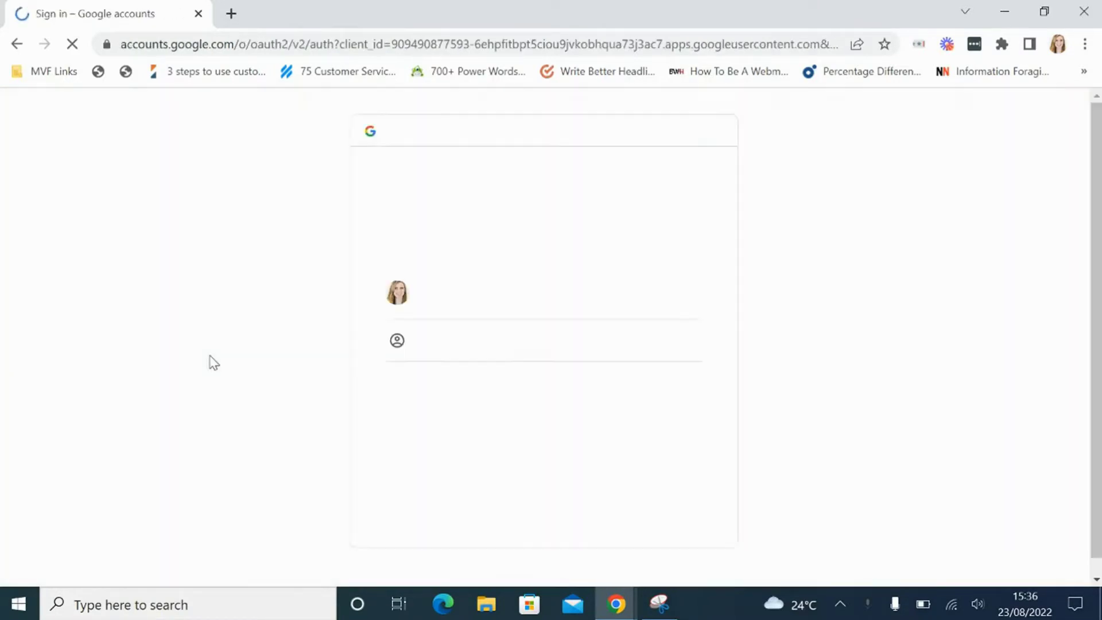
{"action": "left_click", "coordinate": [476, 297]}
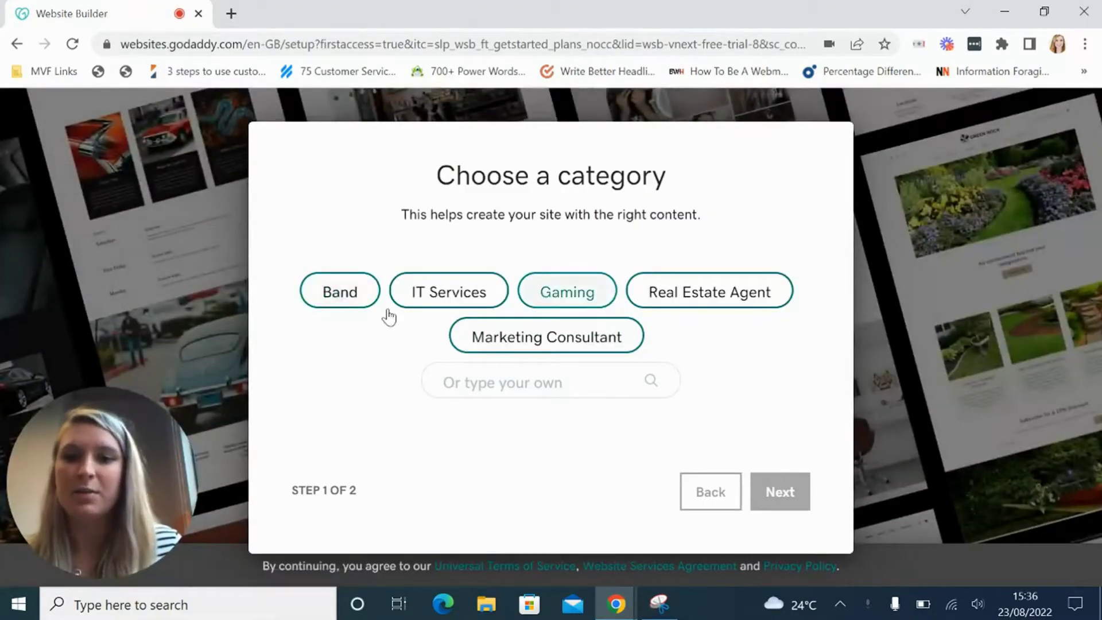
Set the site category to Writer by typing it as a custom category
{"action": "left_click", "coordinate": [510, 379]}
{"action": "type", "text": "Wi"}
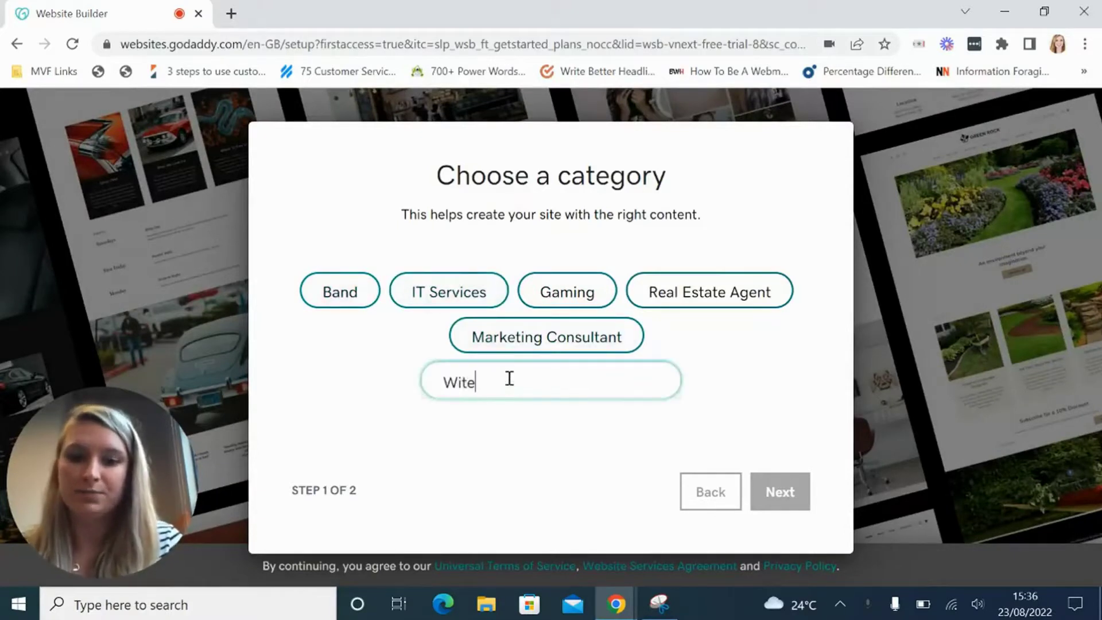
{"action": "type", "text": "te"}
{"action": "key", "text": "BackSpace"}
{"action": "key", "text": "BackSpace"}
{"action": "key", "text": "BackSpace"}
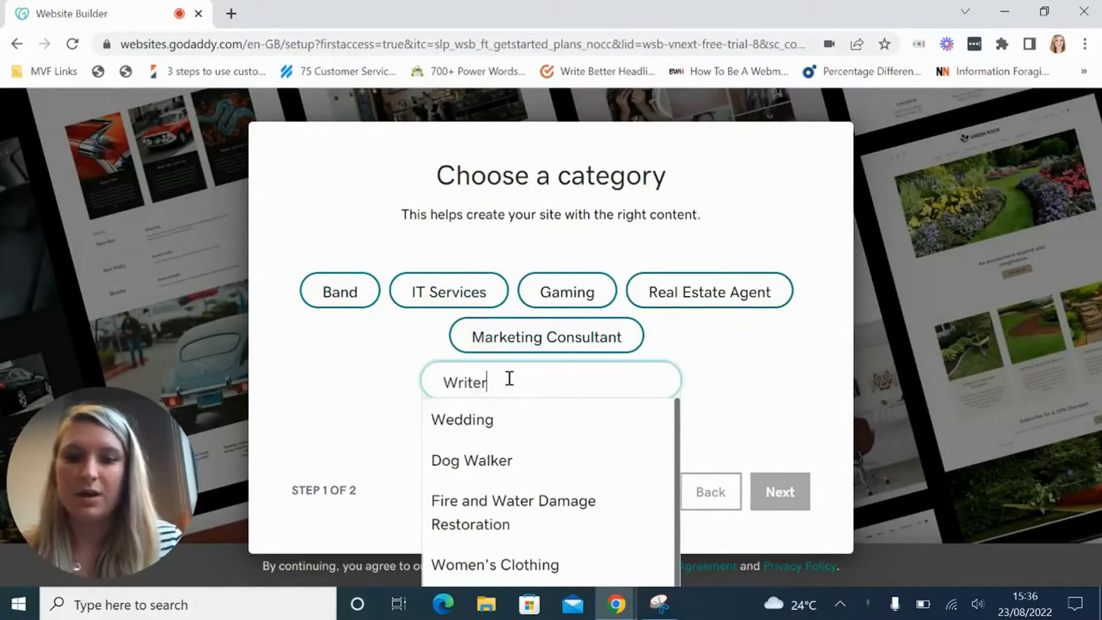
{"action": "left_click", "coordinate": [485, 418]}
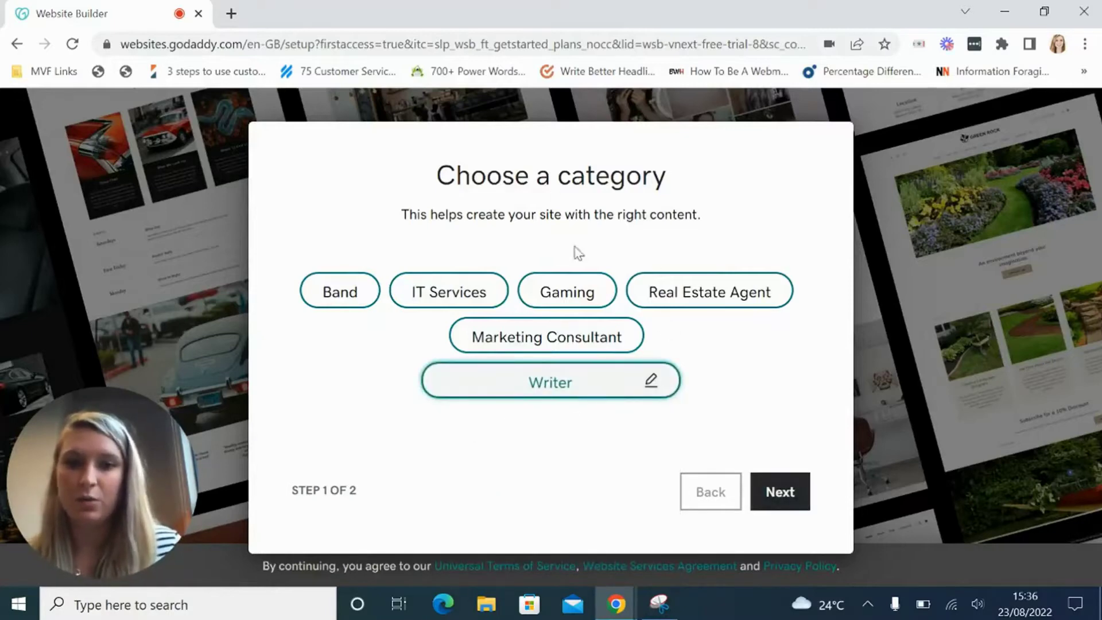
{"action": "left_click", "coordinate": [788, 500]}
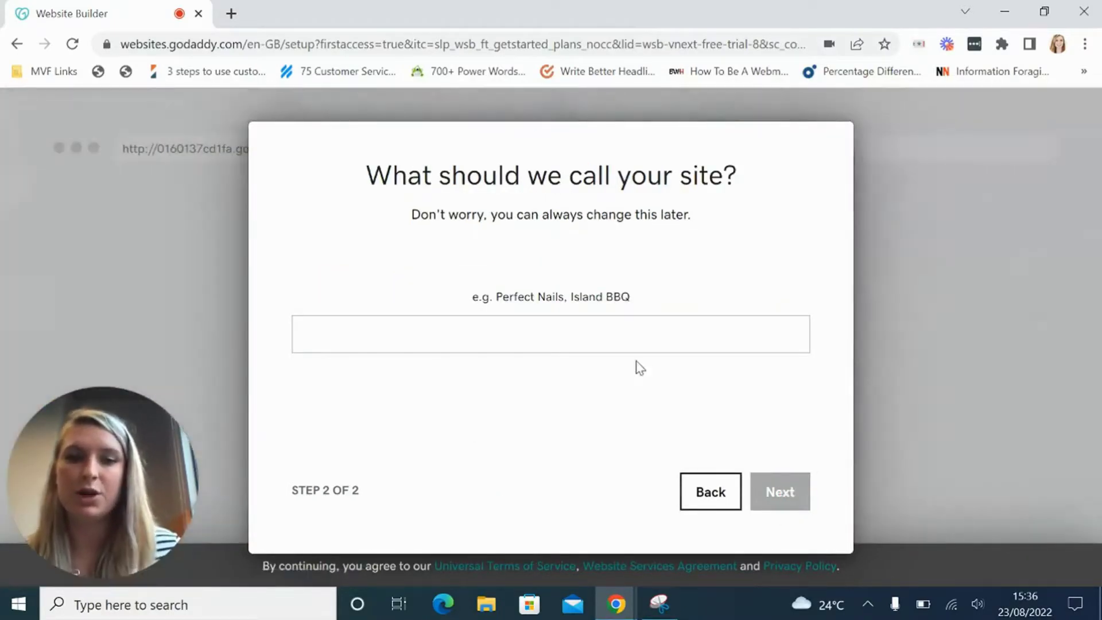
Name the site 'Lucy's Websit' and finish setup
{"action": "left_click", "coordinate": [636, 345]}
{"action": "type", "text": "Lucy's Websit"}
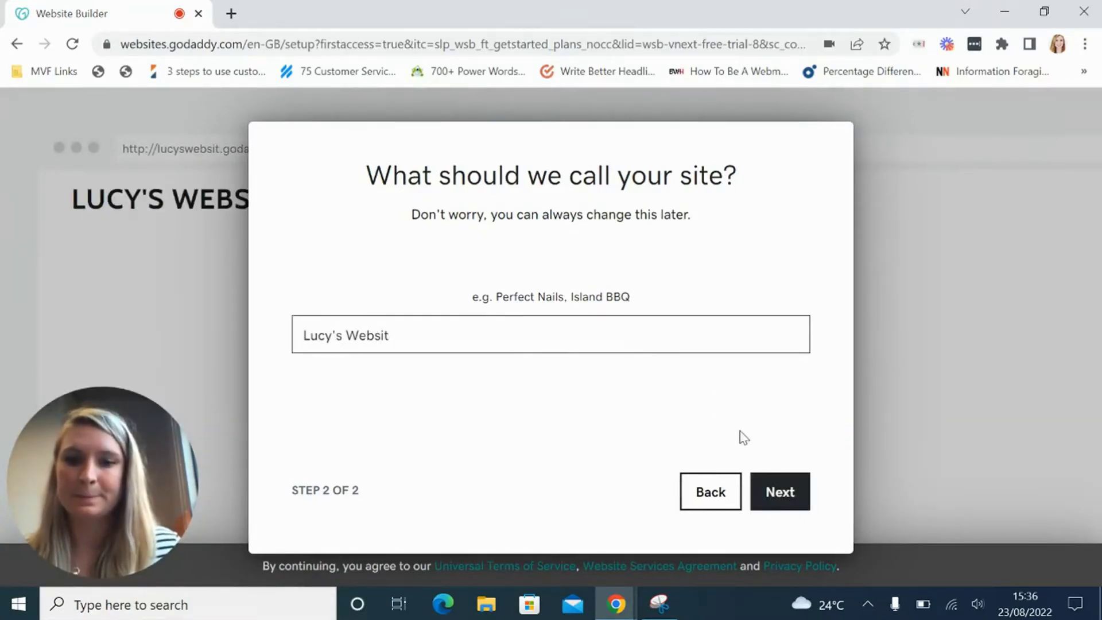
{"action": "left_click", "coordinate": [780, 495]}
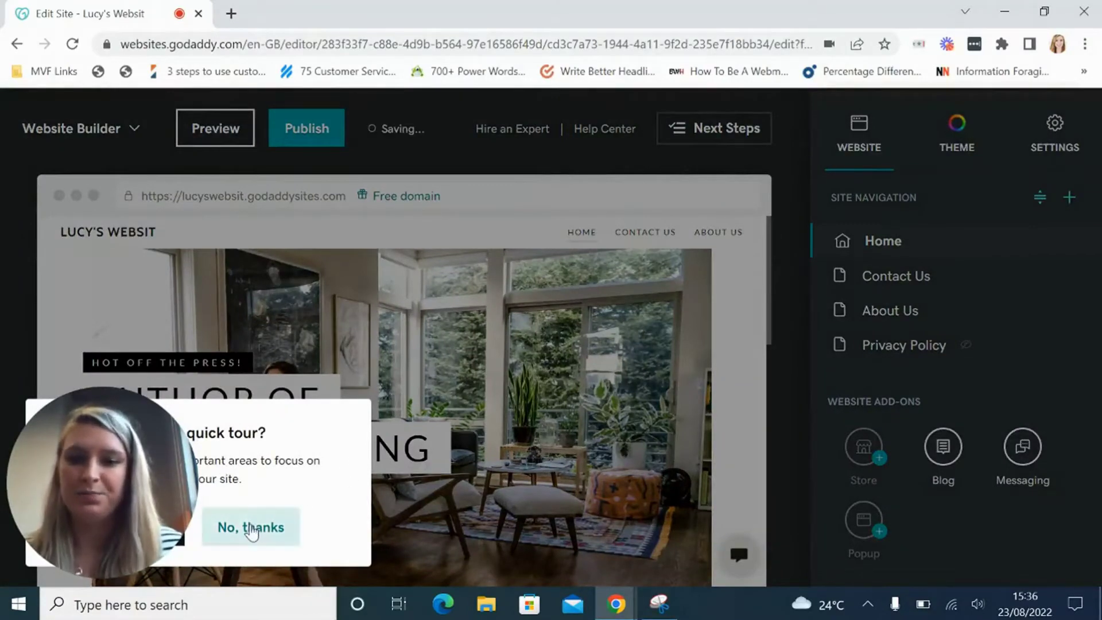
Decline the editor's quick tour and dismiss the Next Steps tip
{"action": "left_click", "coordinate": [249, 527]}
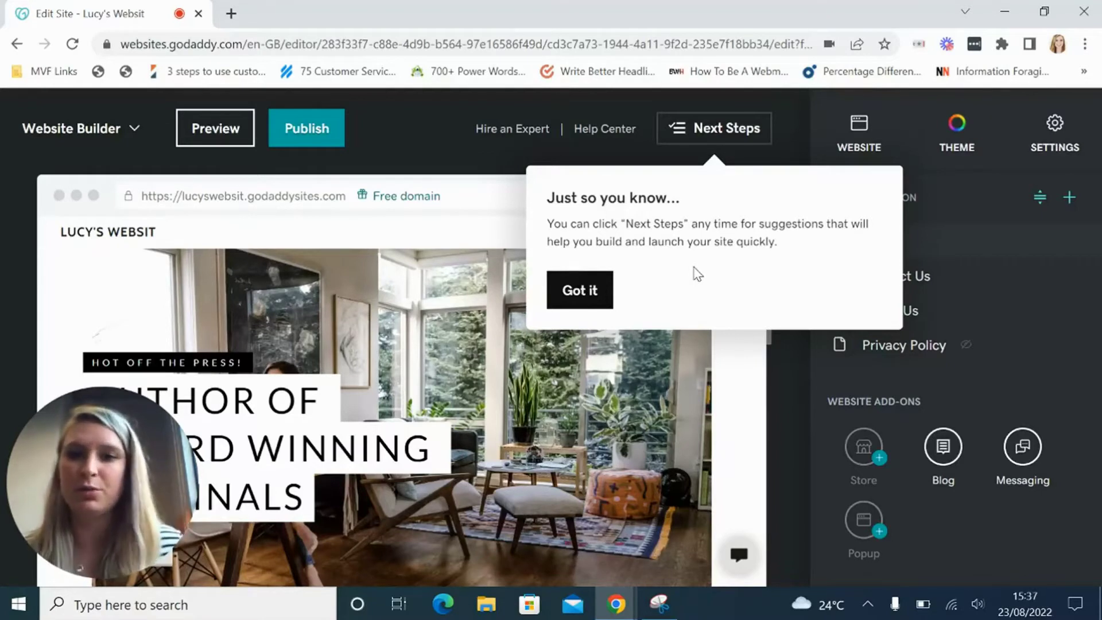
{"action": "left_click", "coordinate": [580, 291]}
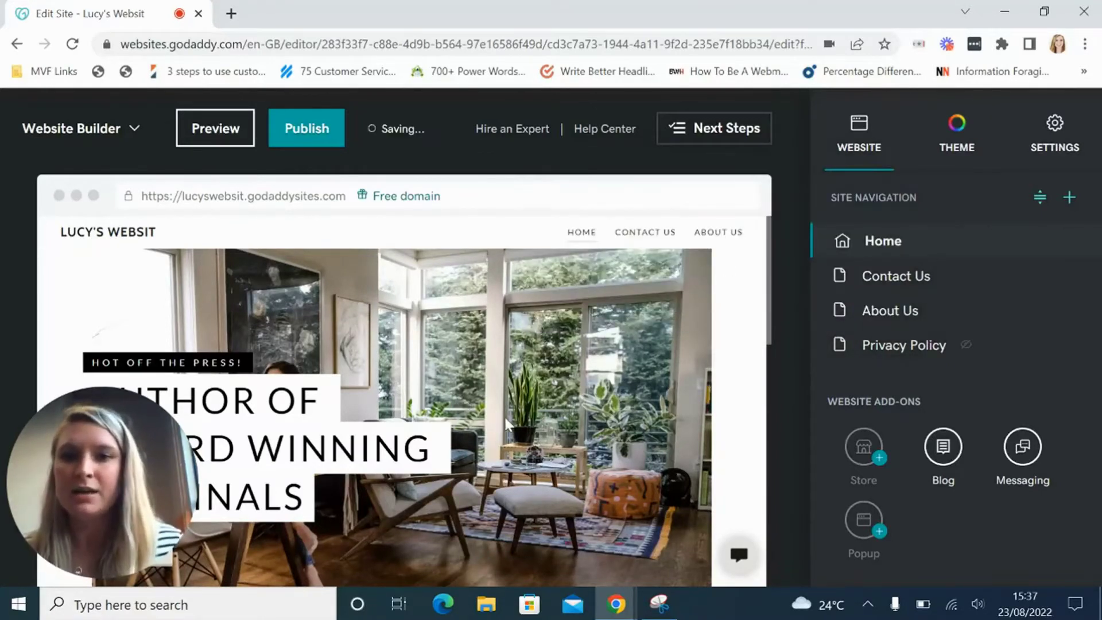
{"action": "scroll", "coordinate": [506, 423], "scroll_direction": "down", "scroll_amount": 1}
{"action": "scroll", "coordinate": [506, 424], "scroll_direction": "down", "scroll_amount": 4}
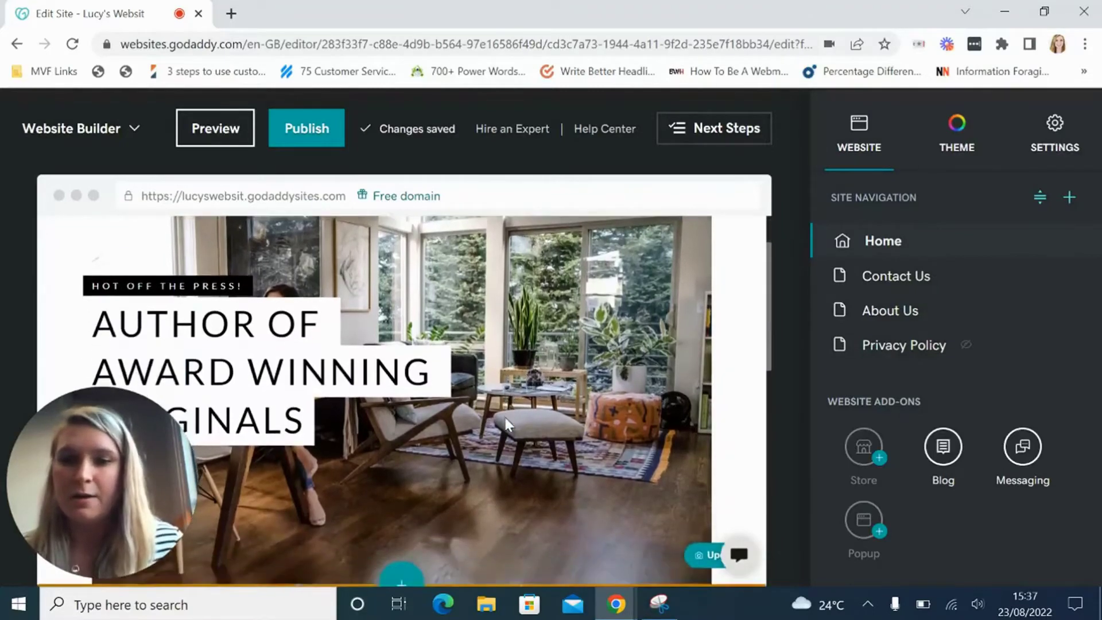
{"action": "scroll", "coordinate": [506, 425], "scroll_direction": "down", "scroll_amount": 8}
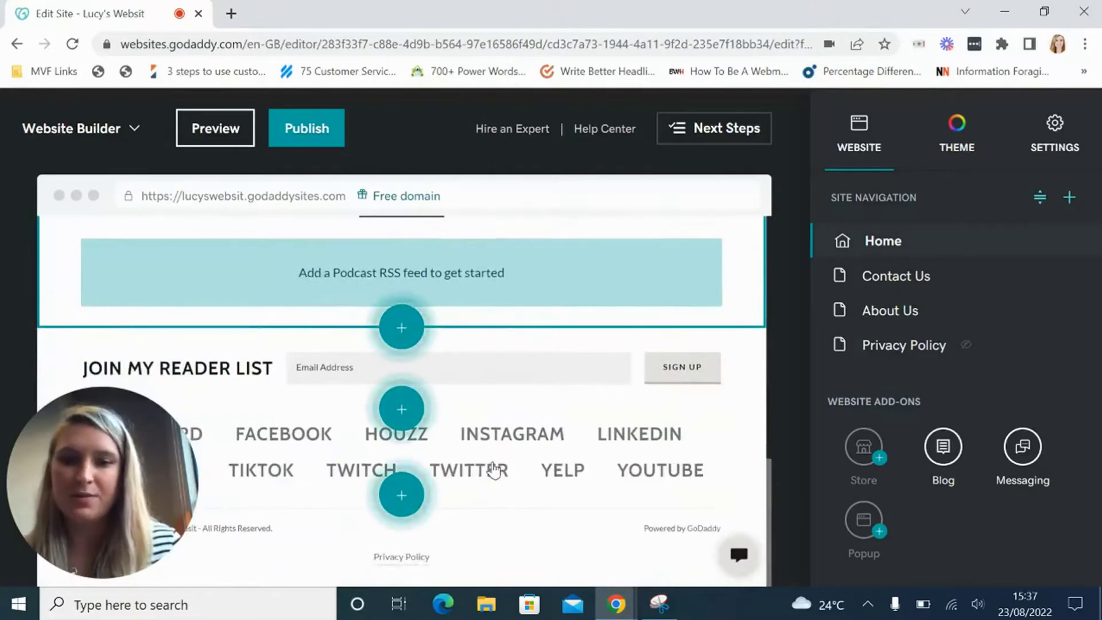
{"action": "scroll", "coordinate": [494, 470], "scroll_direction": "up", "scroll_amount": 8}
{"action": "scroll", "coordinate": [493, 470], "scroll_direction": "up", "scroll_amount": 3}
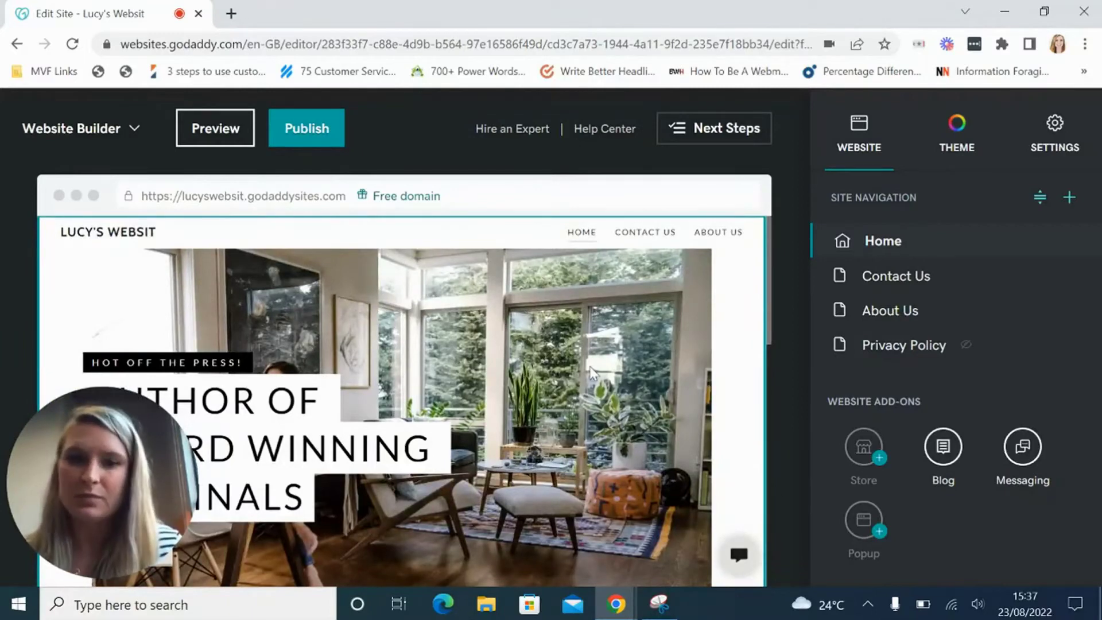
{"action": "scroll", "coordinate": [506, 411], "scroll_direction": "down", "scroll_amount": 3}
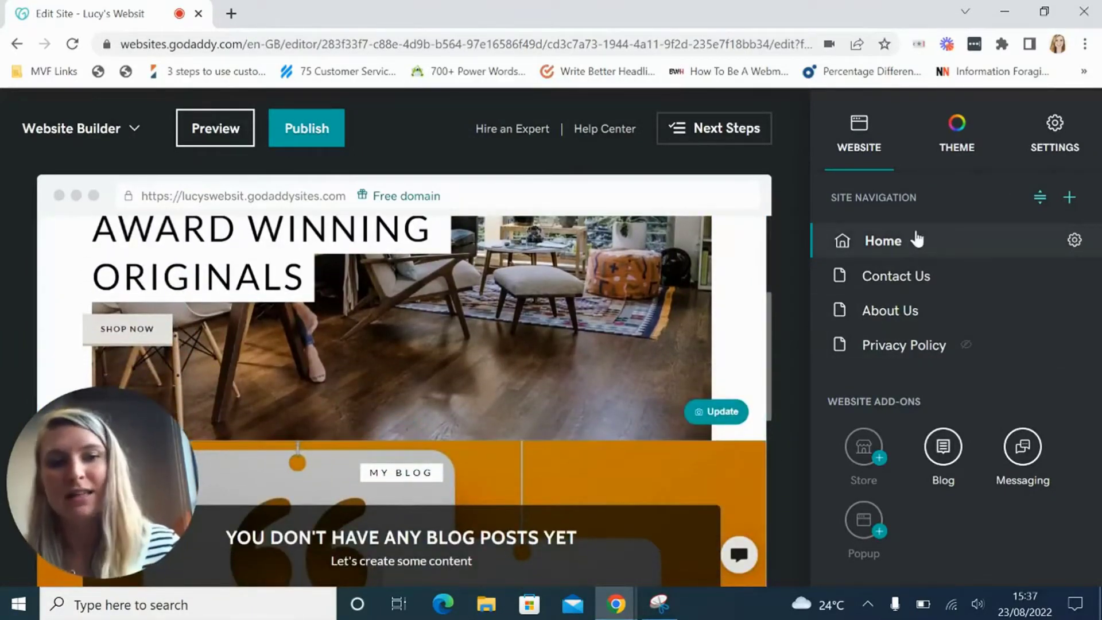
{"action": "left_click", "coordinate": [916, 280]}
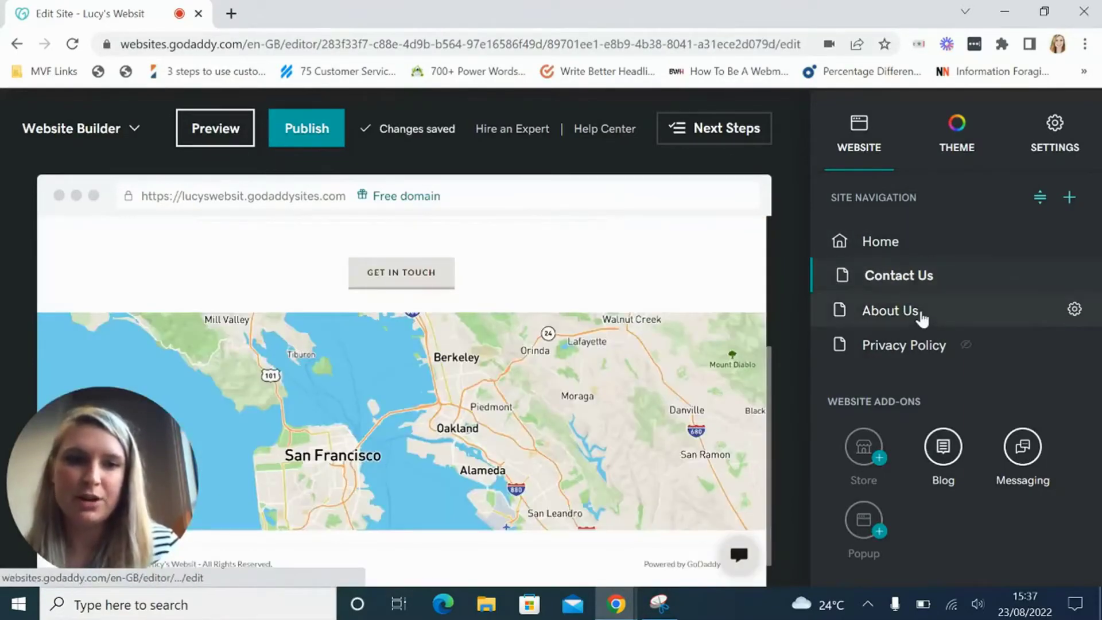
{"action": "left_click", "coordinate": [921, 316]}
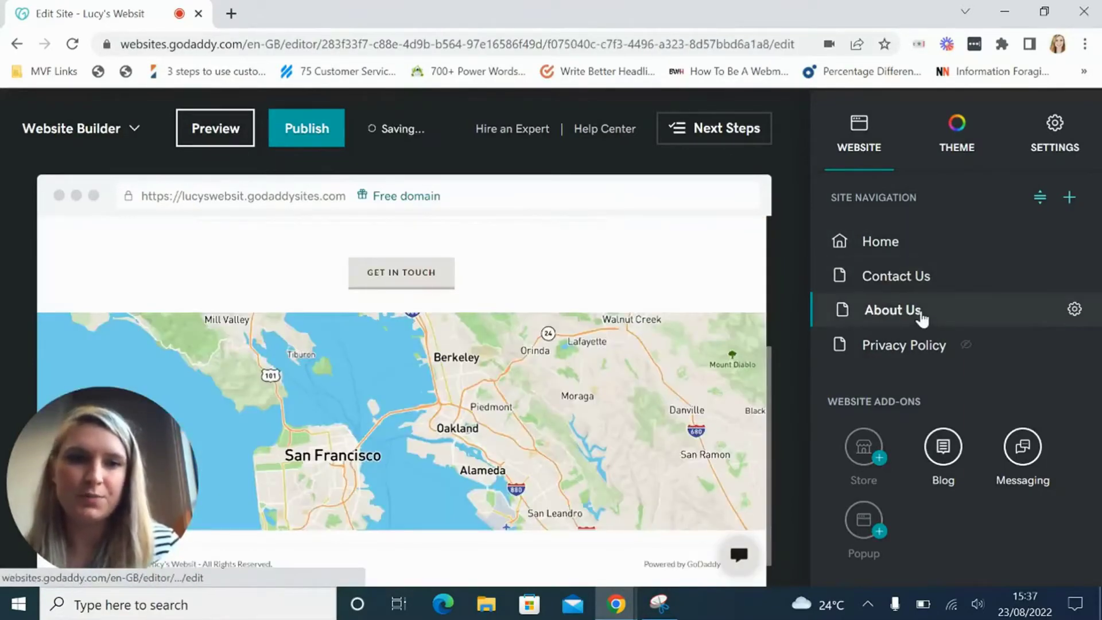
{"action": "left_click", "coordinate": [881, 243]}
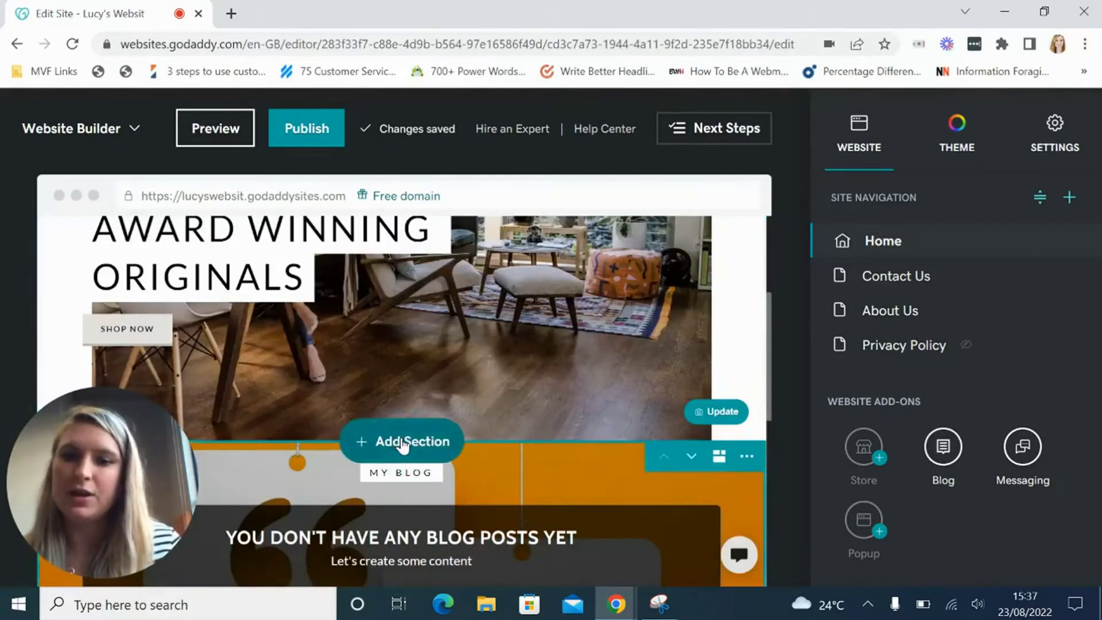
Add a Commerce Featured Categories section to the home page
{"action": "left_click", "coordinate": [418, 447]}
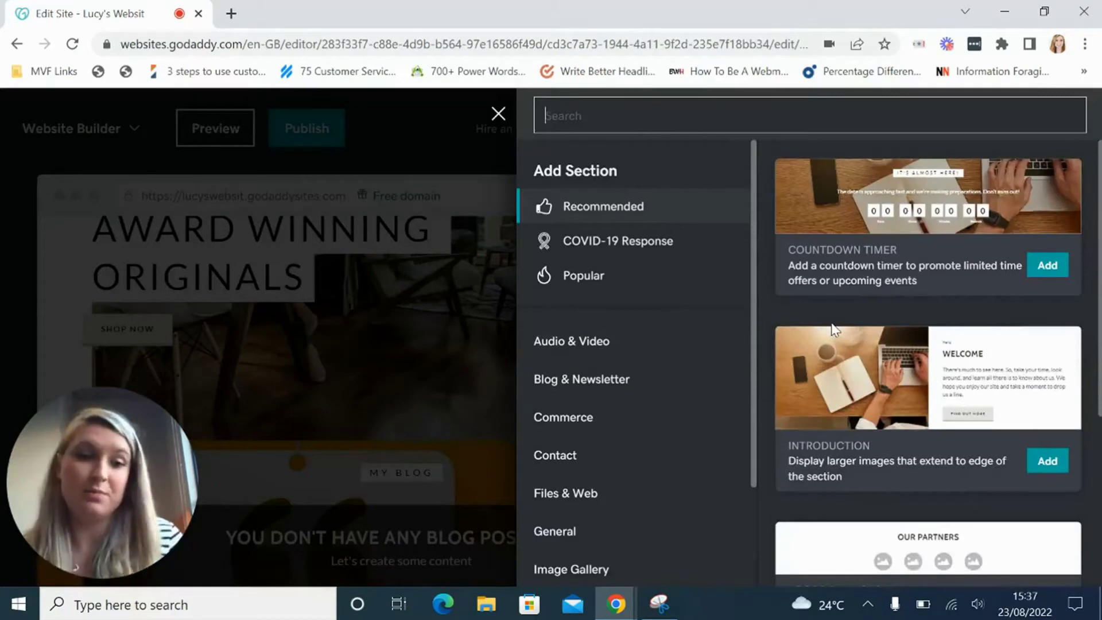
{"action": "left_click", "coordinate": [592, 426]}
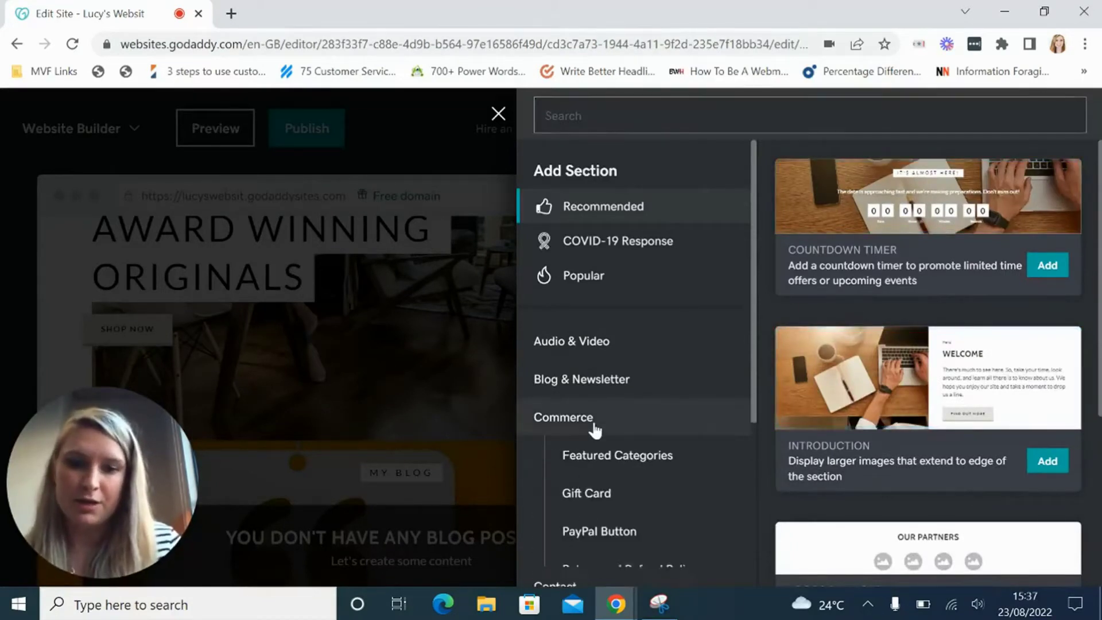
{"action": "left_click", "coordinate": [627, 462]}
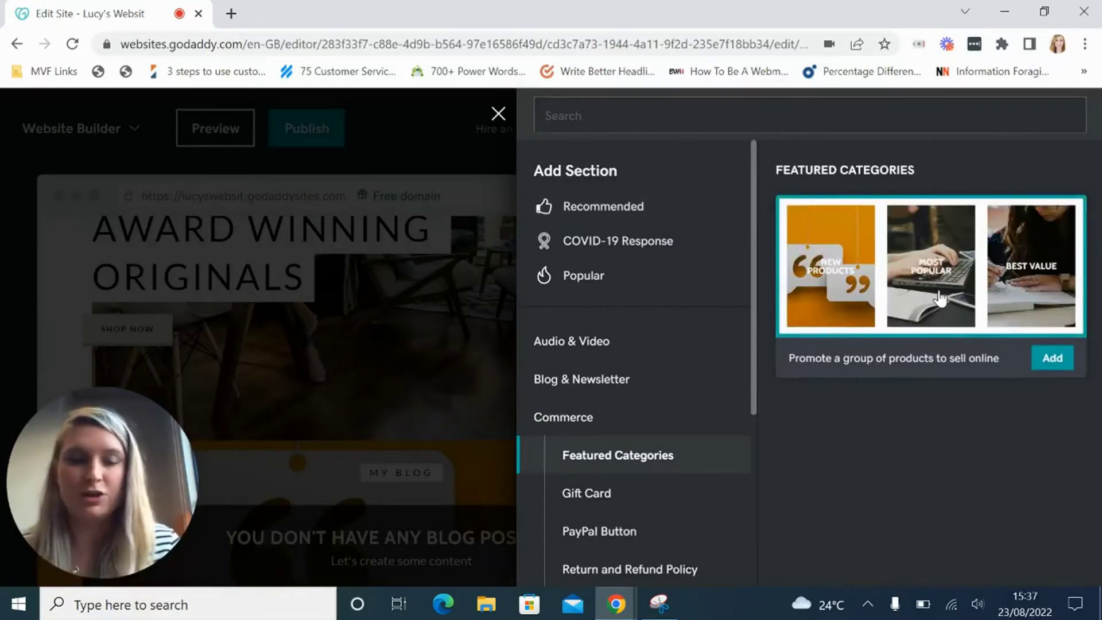
{"action": "left_click", "coordinate": [915, 299]}
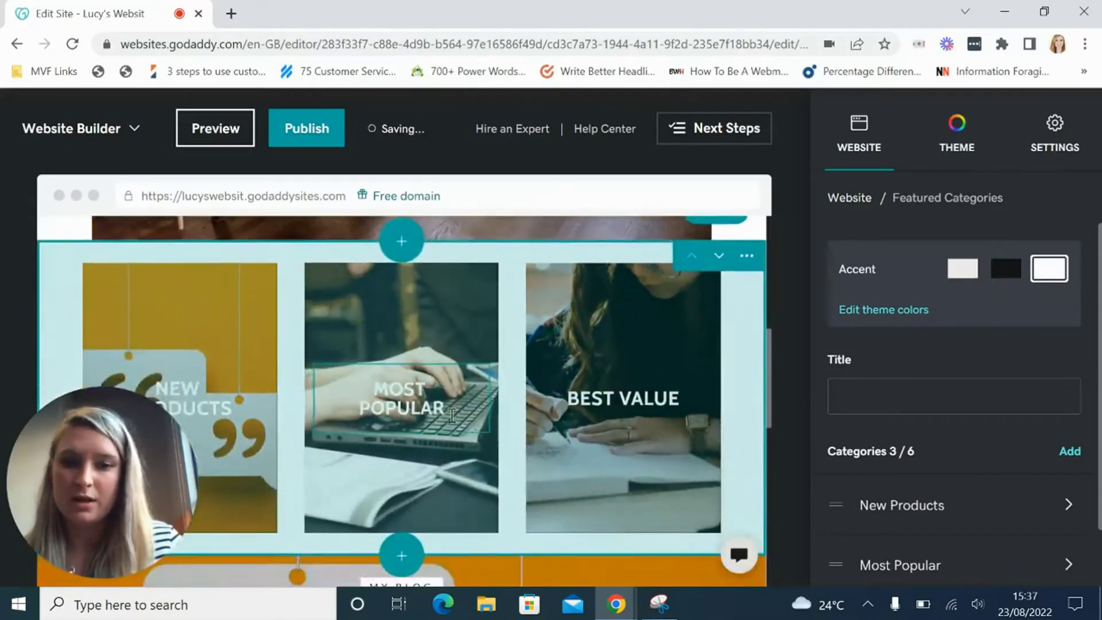
Move the Featured Categories section below the My Blog section
{"action": "left_click", "coordinate": [714, 259]}
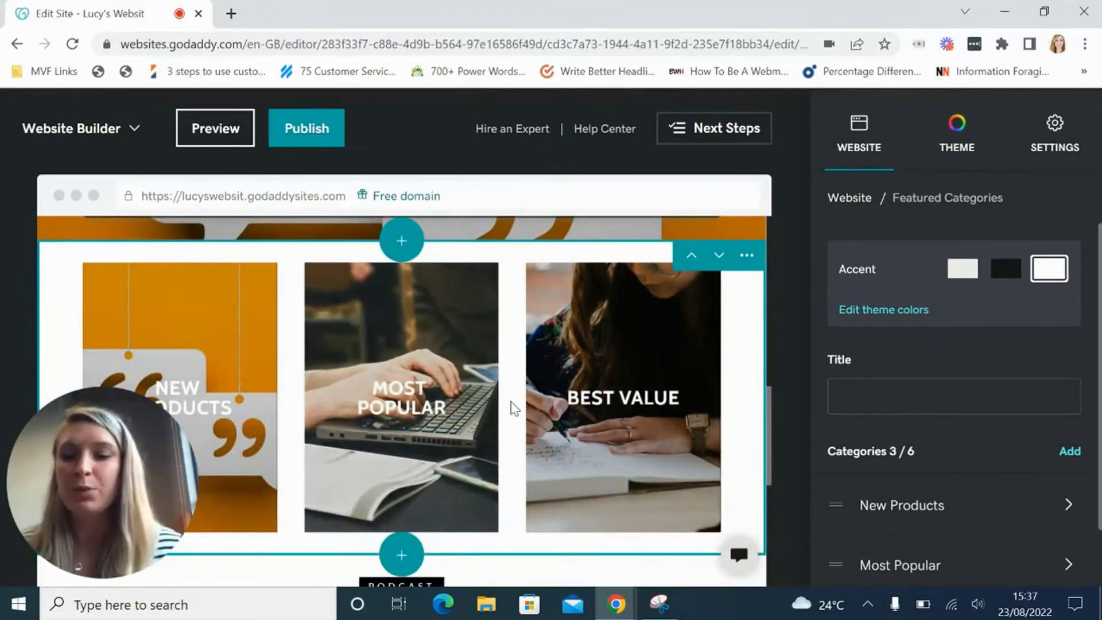
{"action": "scroll", "coordinate": [596, 408], "scroll_direction": "down", "scroll_amount": 5}
{"action": "scroll", "coordinate": [597, 408], "scroll_direction": "down", "scroll_amount": 2}
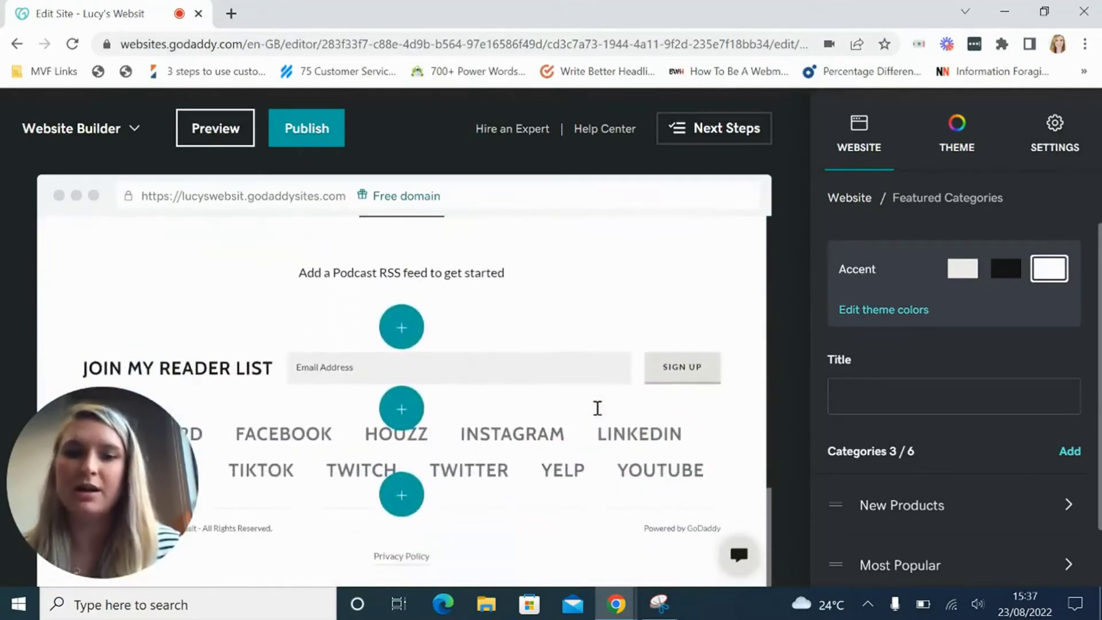
{"action": "scroll", "coordinate": [597, 408], "scroll_direction": "up", "scroll_amount": 4}
{"action": "scroll", "coordinate": [597, 408], "scroll_direction": "up", "scroll_amount": 4}
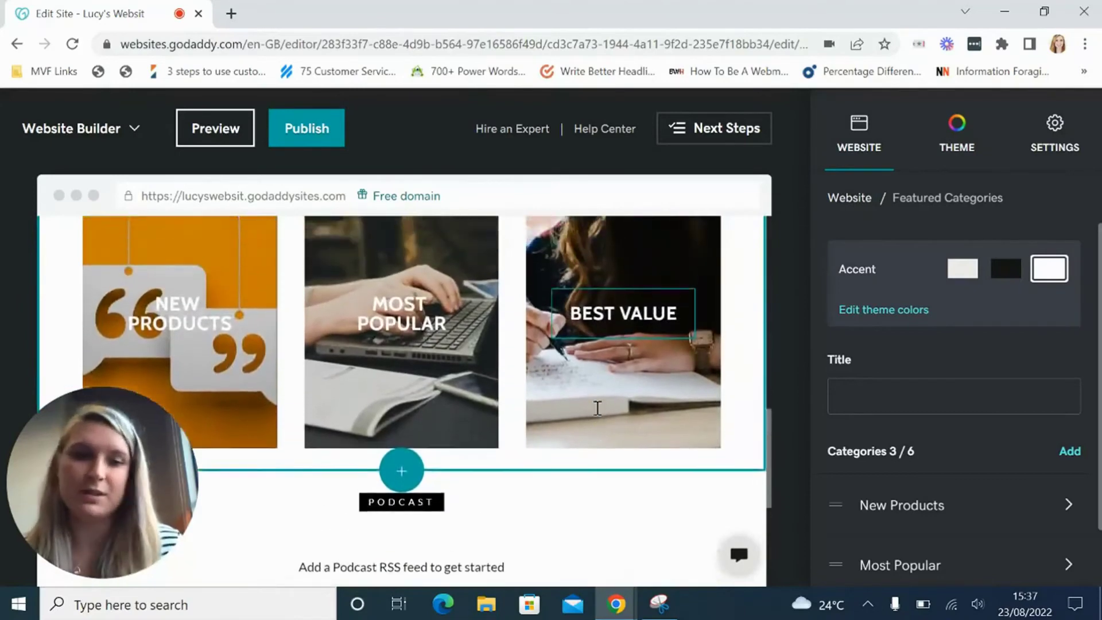
{"action": "scroll", "coordinate": [481, 387], "scroll_direction": "up", "scroll_amount": 2}
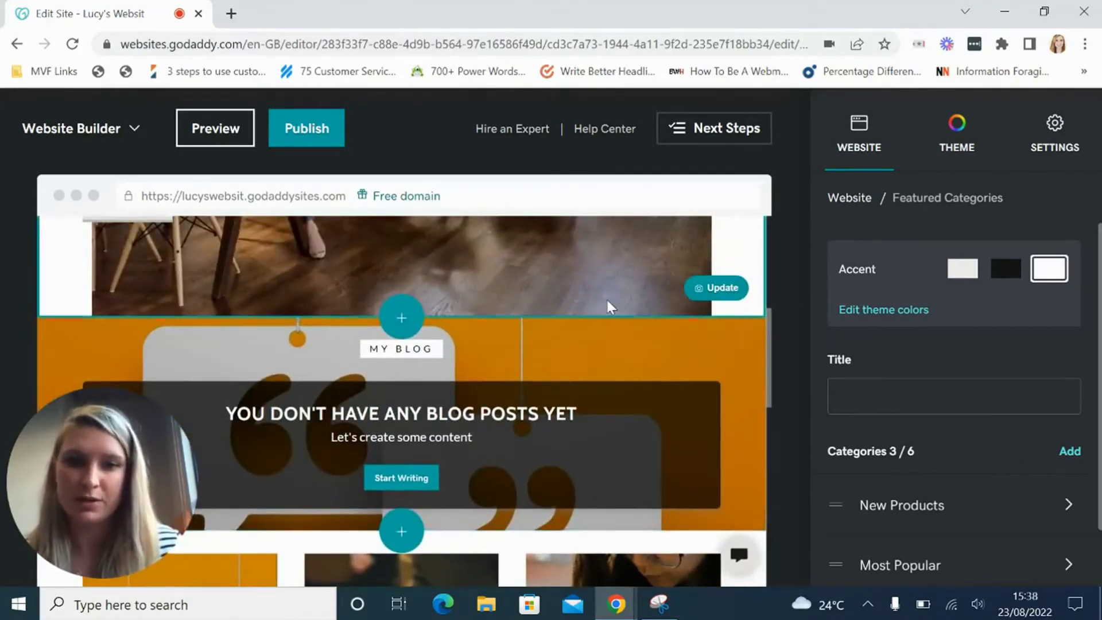
{"action": "scroll", "coordinate": [606, 302], "scroll_direction": "up", "scroll_amount": 2}
Switch the hero background from image to video and make the theme colour grey-green #919C91
{"action": "left_click", "coordinate": [716, 422]}
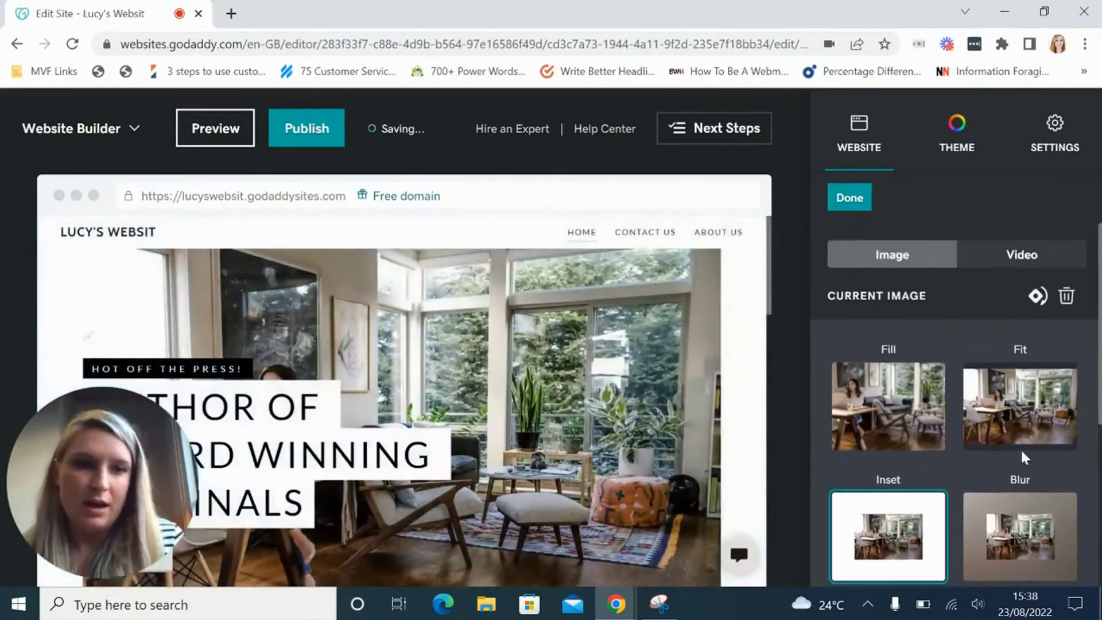
{"action": "left_click", "coordinate": [1018, 256]}
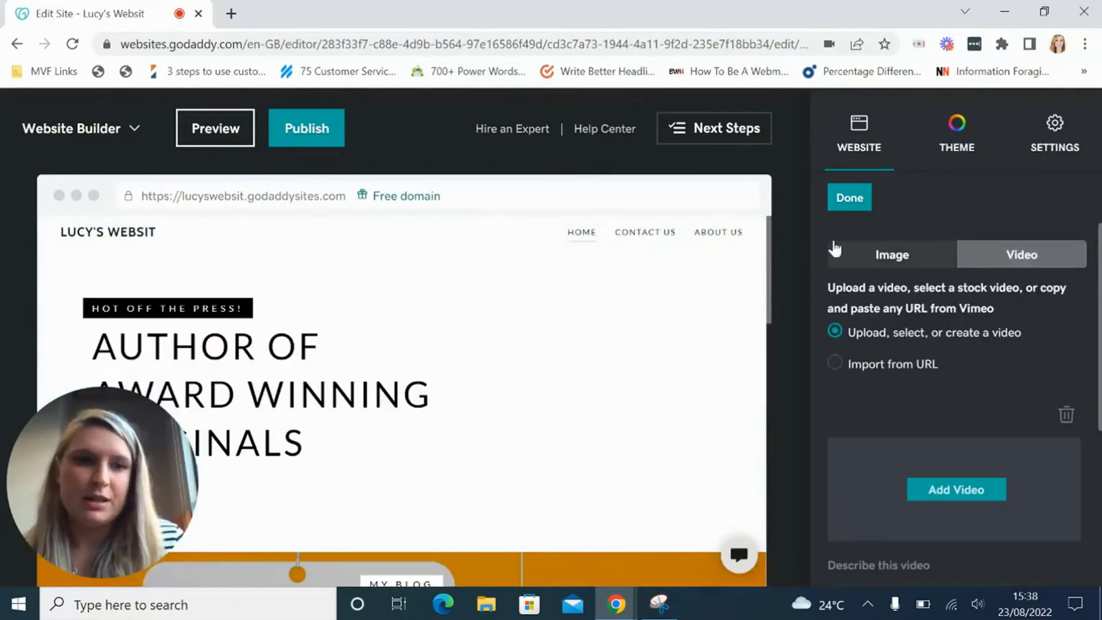
{"action": "left_click", "coordinate": [954, 148]}
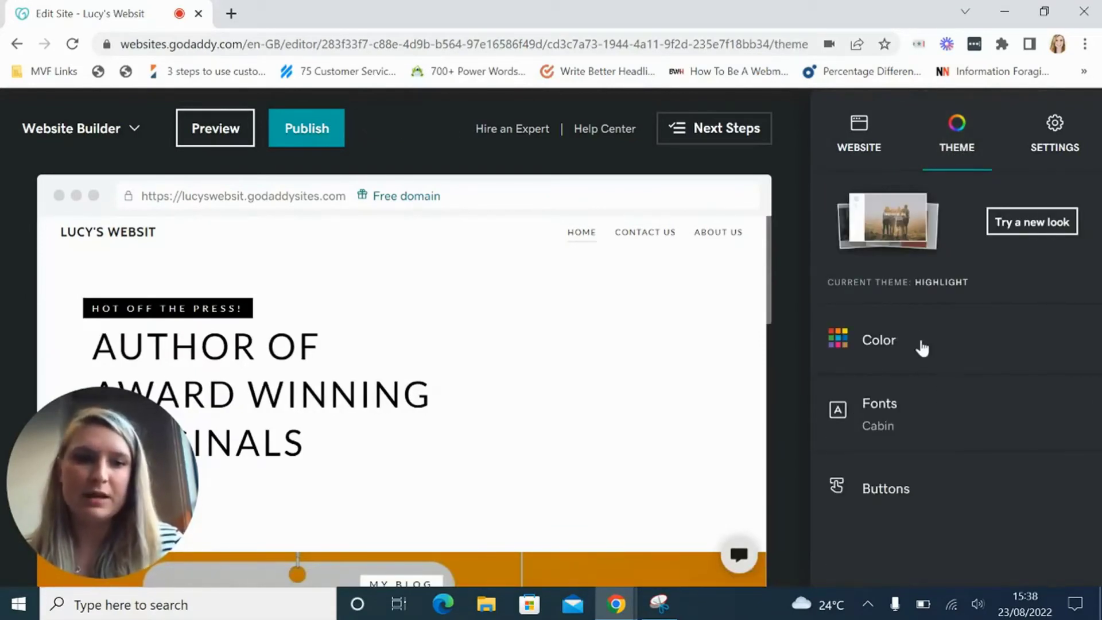
{"action": "left_click", "coordinate": [920, 344]}
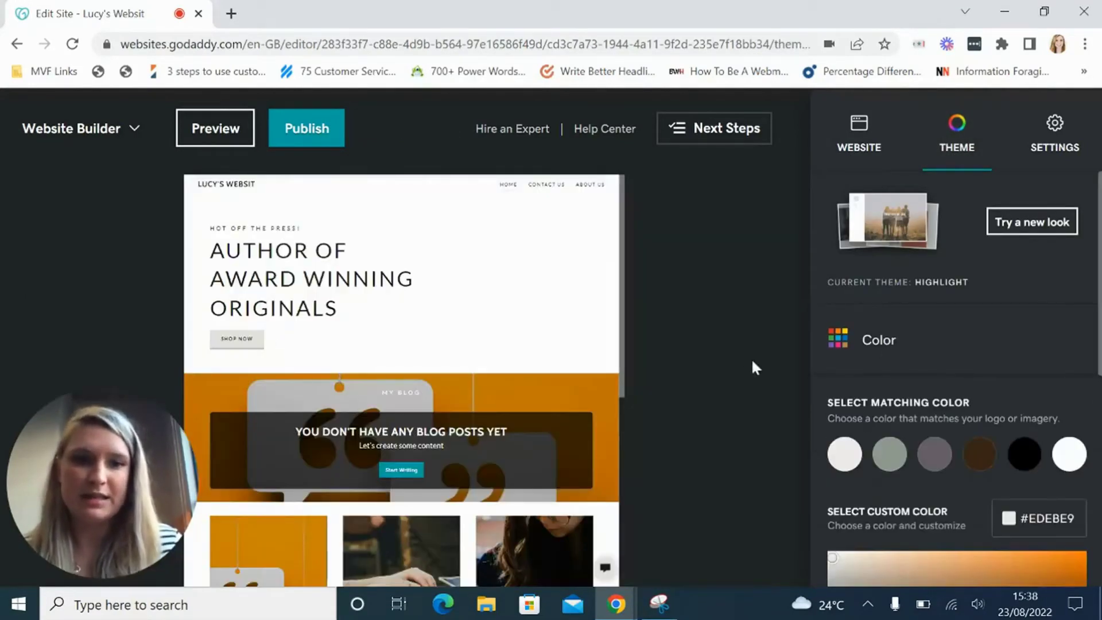
{"action": "left_click", "coordinate": [899, 461]}
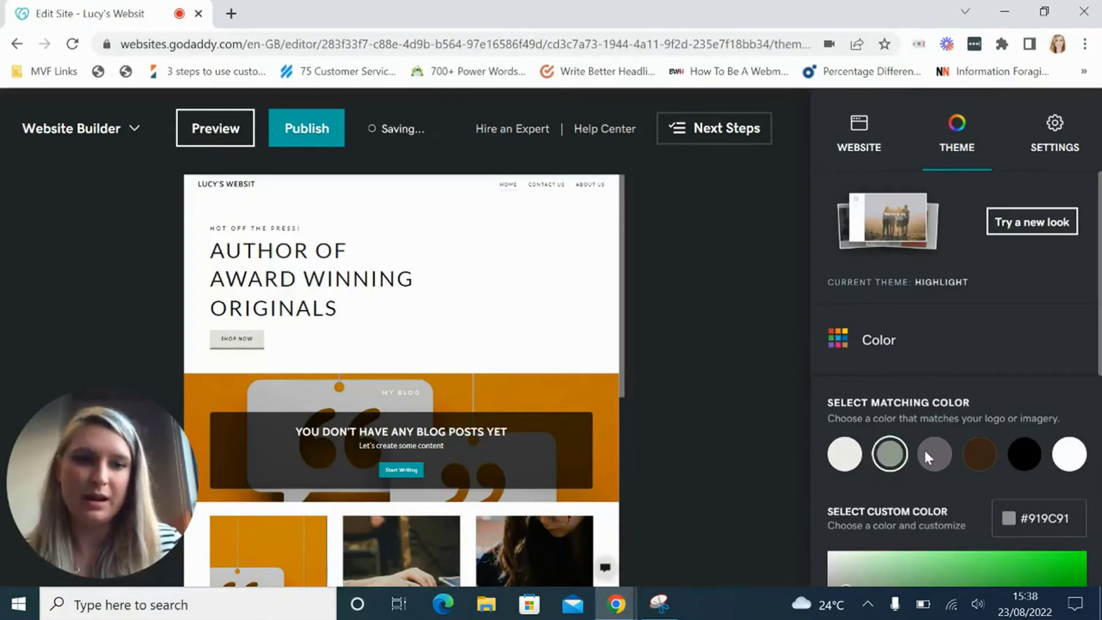
{"action": "scroll", "coordinate": [876, 436], "scroll_direction": "down", "scroll_amount": 1}
{"action": "scroll", "coordinate": [876, 437], "scroll_direction": "up", "scroll_amount": 1}
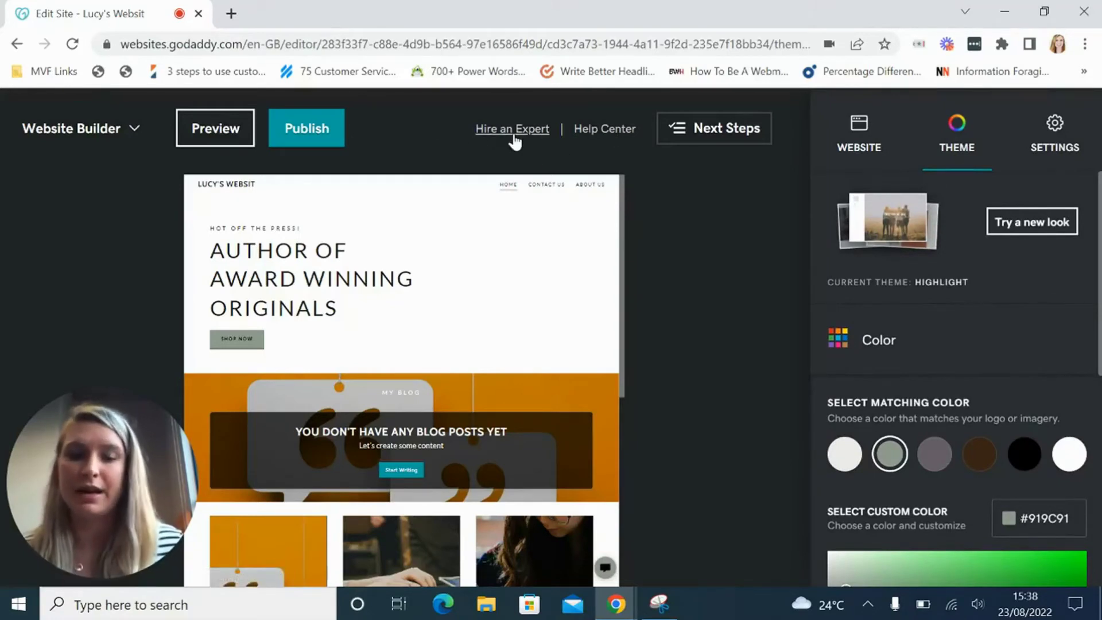
{"action": "left_click", "coordinate": [730, 132]}
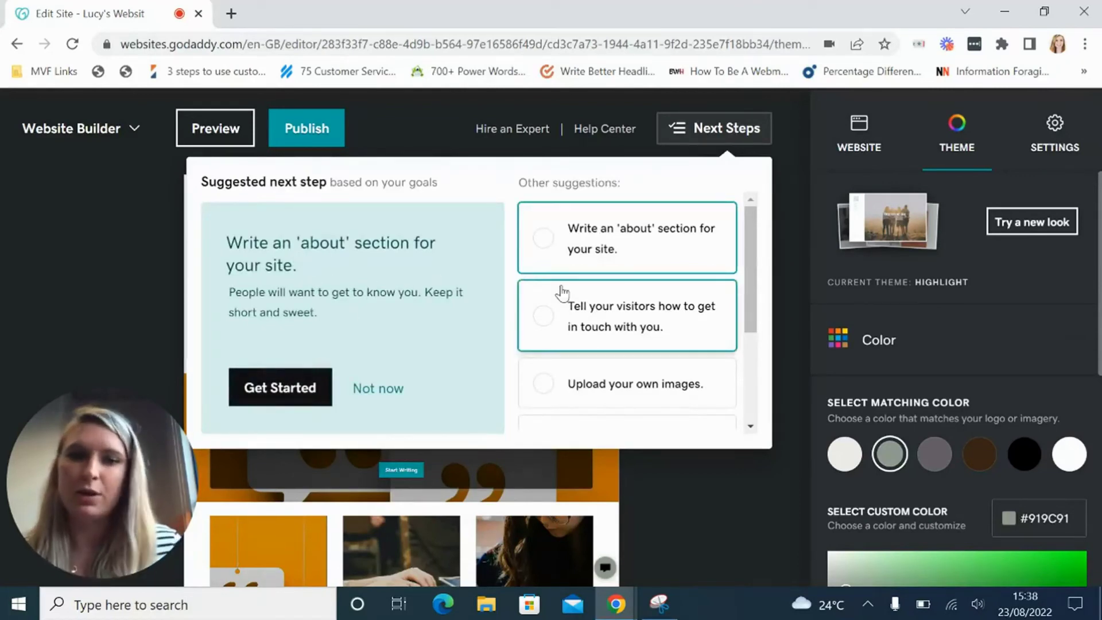
{"action": "scroll", "coordinate": [670, 335], "scroll_direction": "down", "scroll_amount": 3}
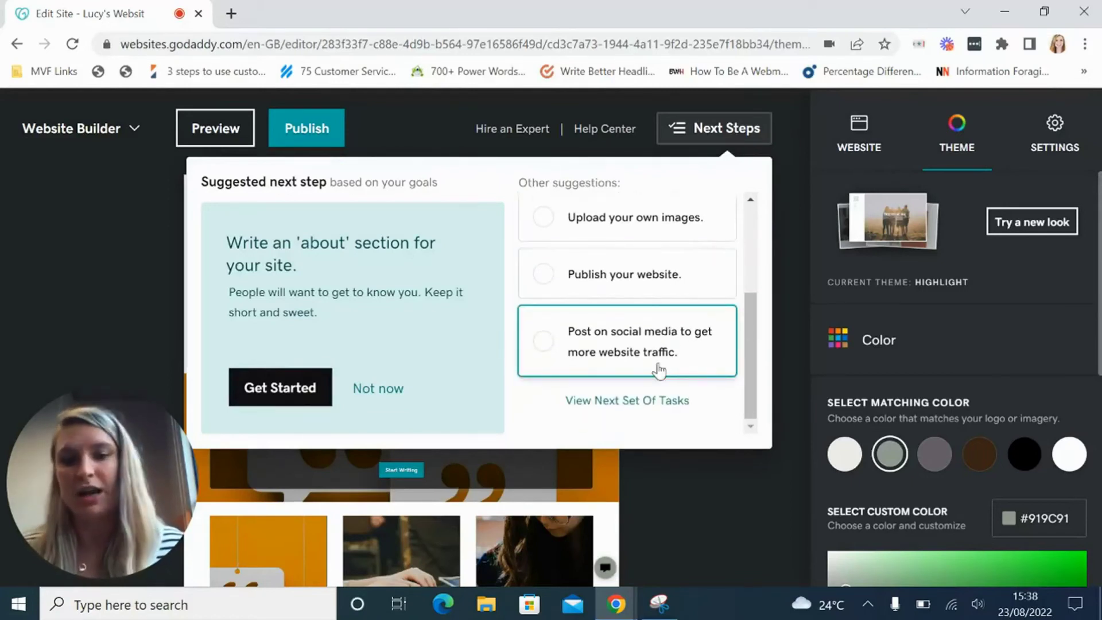
{"action": "scroll", "coordinate": [659, 370], "scroll_direction": "up", "scroll_amount": 3}
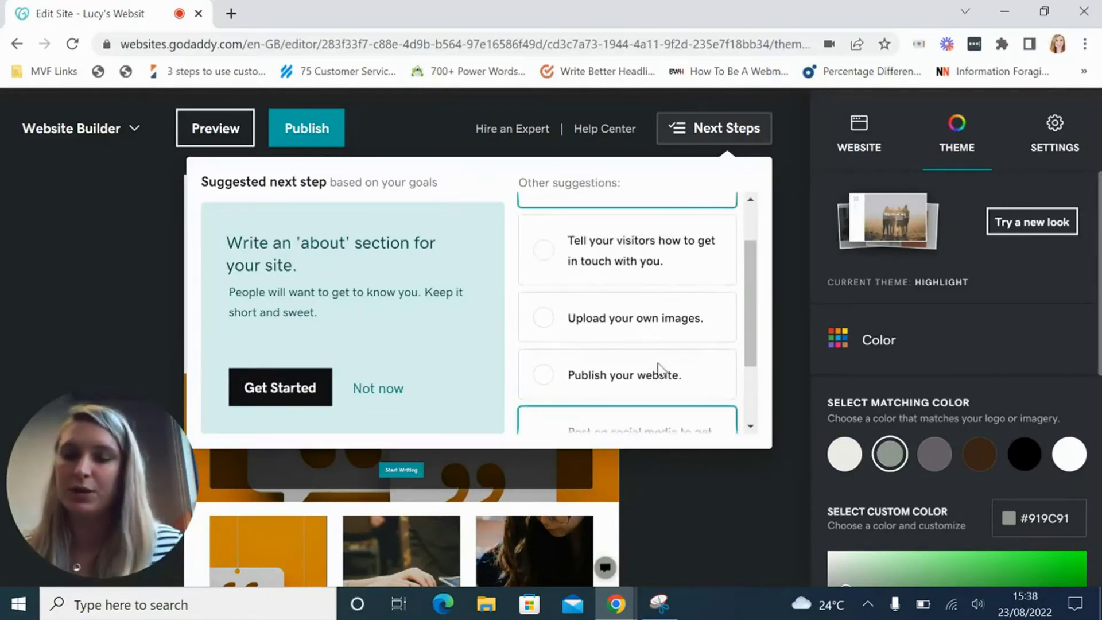
{"action": "scroll", "coordinate": [659, 370], "scroll_direction": "down", "scroll_amount": 3}
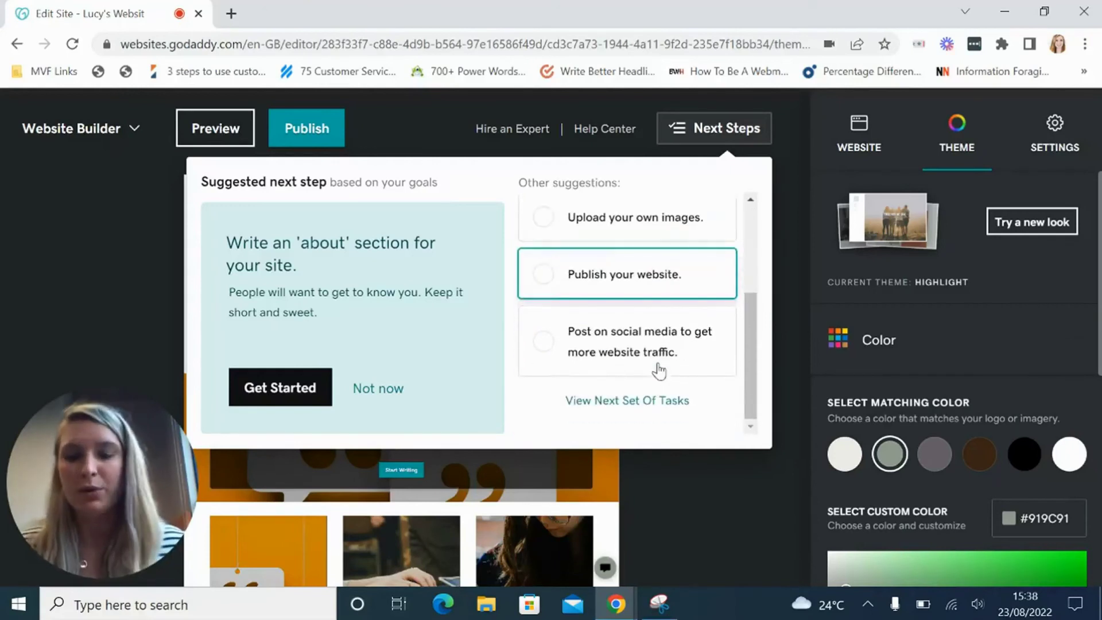
{"action": "left_click", "coordinate": [718, 508]}
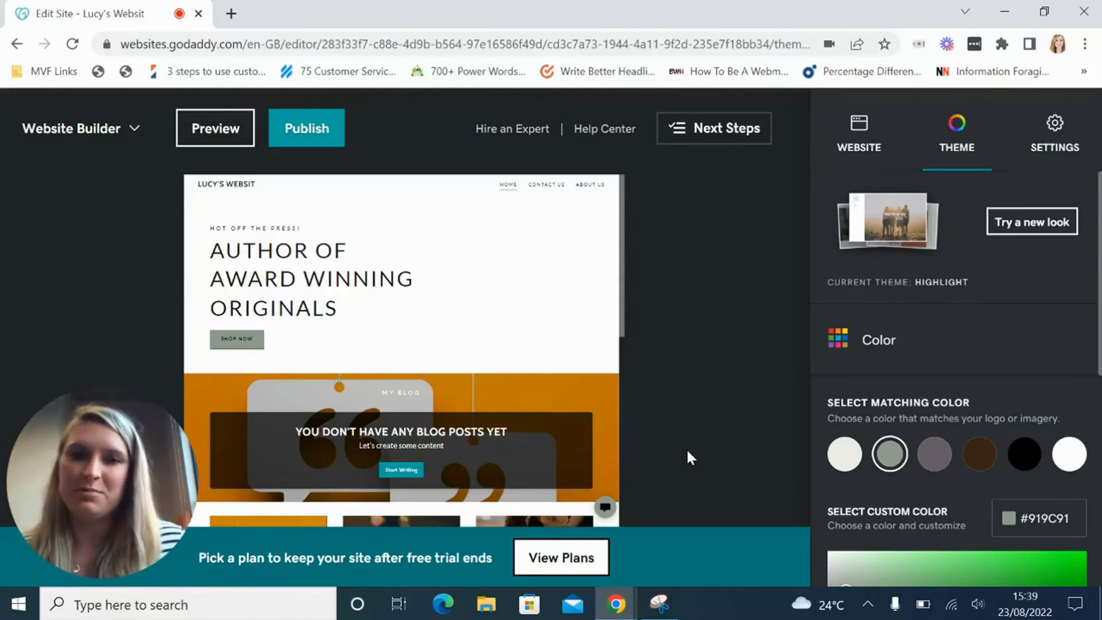
{"action": "scroll", "coordinate": [491, 276], "scroll_direction": "down", "scroll_amount": 4}
{"action": "scroll", "coordinate": [490, 276], "scroll_direction": "up", "scroll_amount": 4}
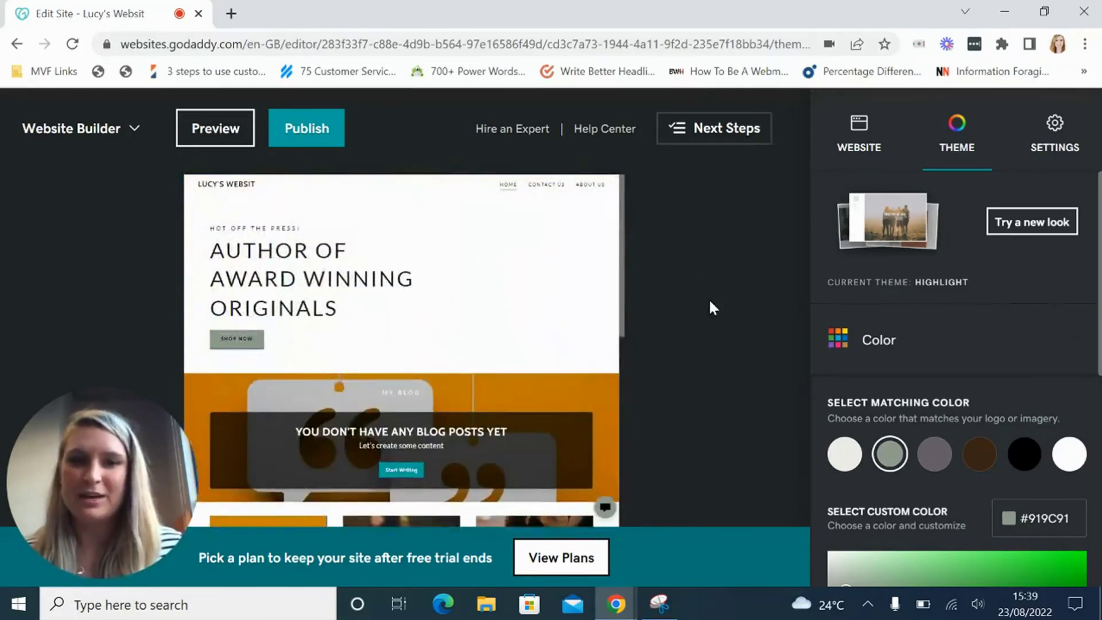